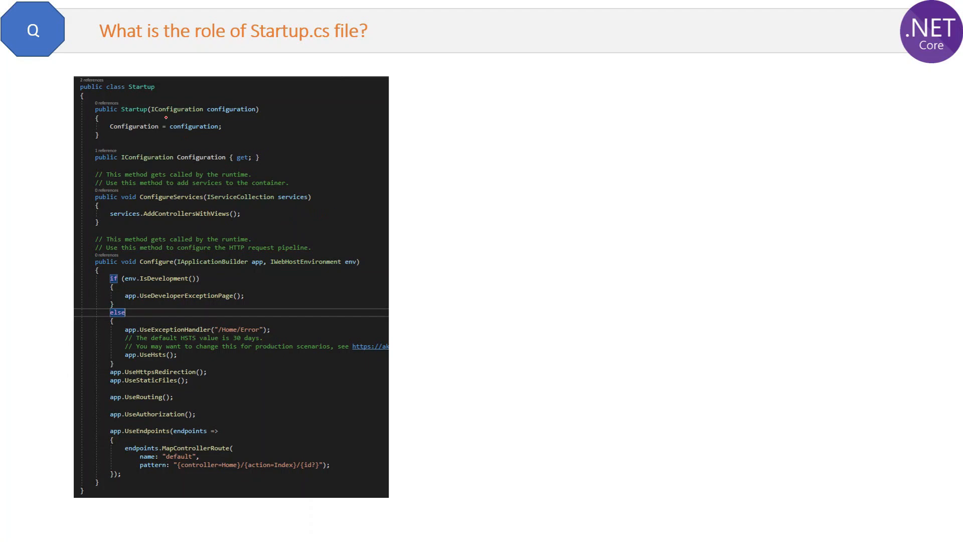
# - Draw red ink underlines beneath Startup(, ConfigureServices( and Configure( on the code slide
pyautogui.moveTo(139, 116); pyautogui.dragTo(149, 113)
pyautogui.moveTo(173, 204); pyautogui.dragTo(209, 201)
pyautogui.moveTo(160, 271); pyautogui.dragTo(177, 266)
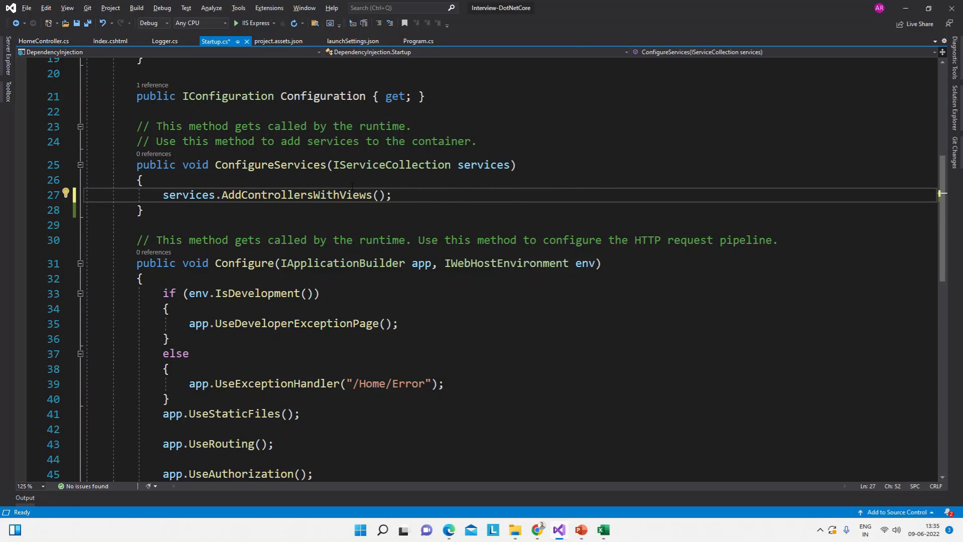
pyautogui.tripleClick(263, 195)
pyautogui.click(422, 194)
pyautogui.press('Tab')
pyautogui.doubleClick(362, 195)
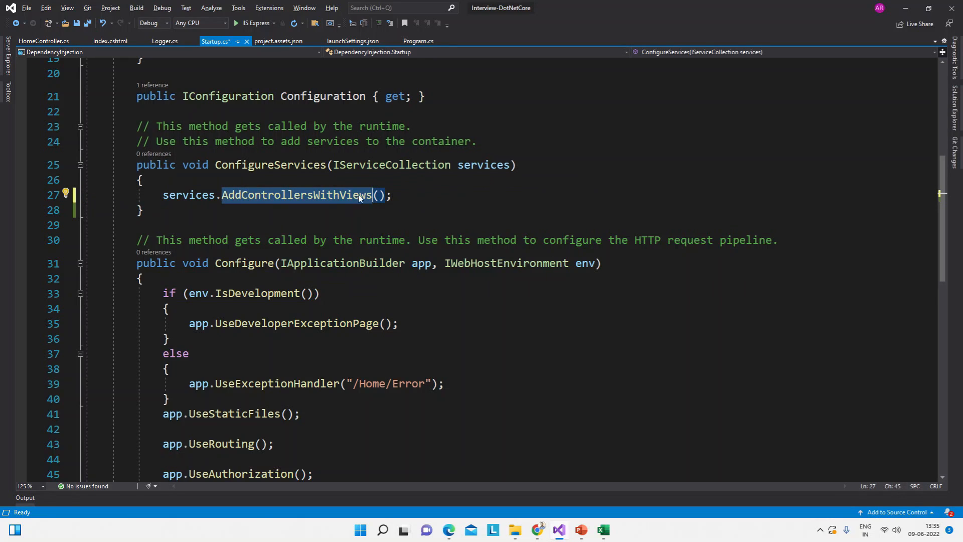
pyautogui.click(423, 195)
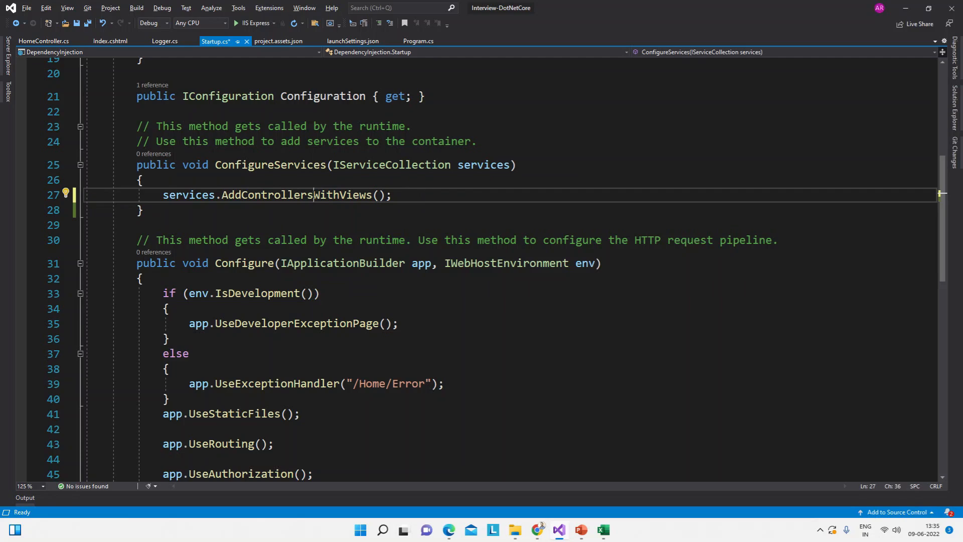
pyautogui.doubleClick(297, 194)
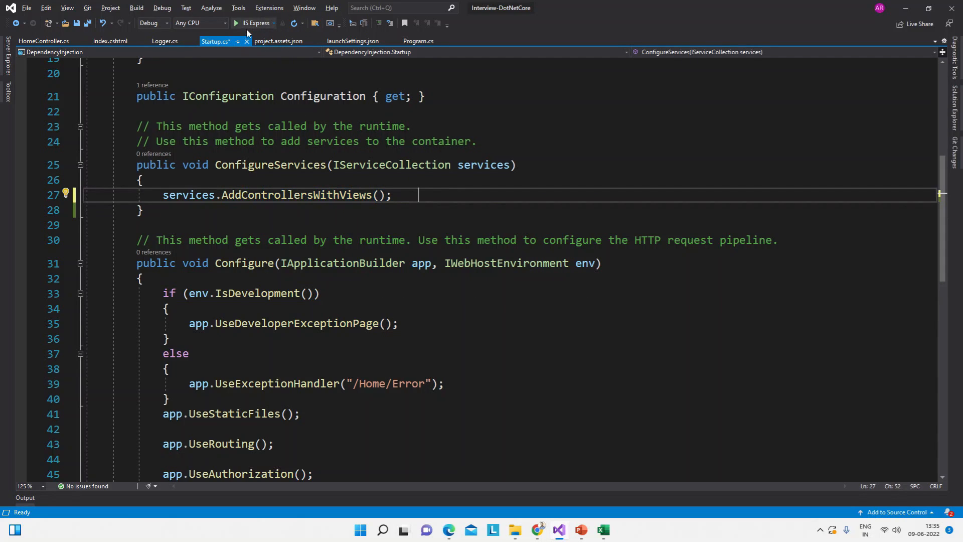
pyautogui.click(246, 23)
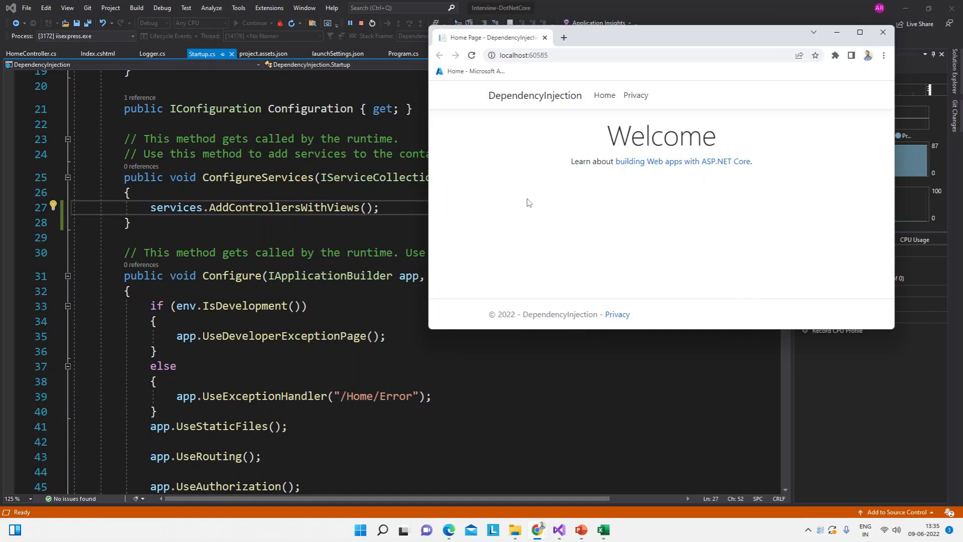
pyautogui.click(883, 32)
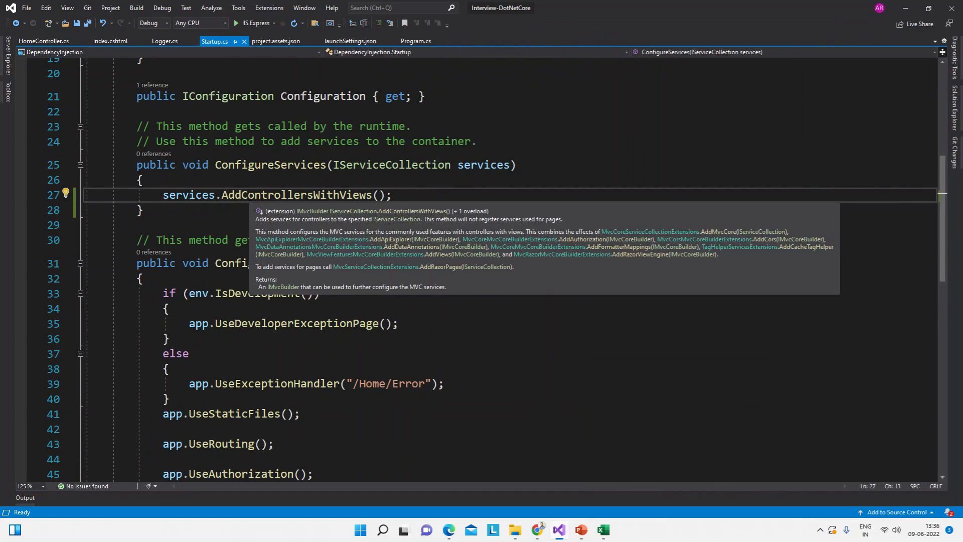
# - Comment out services.AddControllersWithViews() on line 27 and rerun the app with IIS Express
pyautogui.click(165, 195)
pyautogui.write('//')
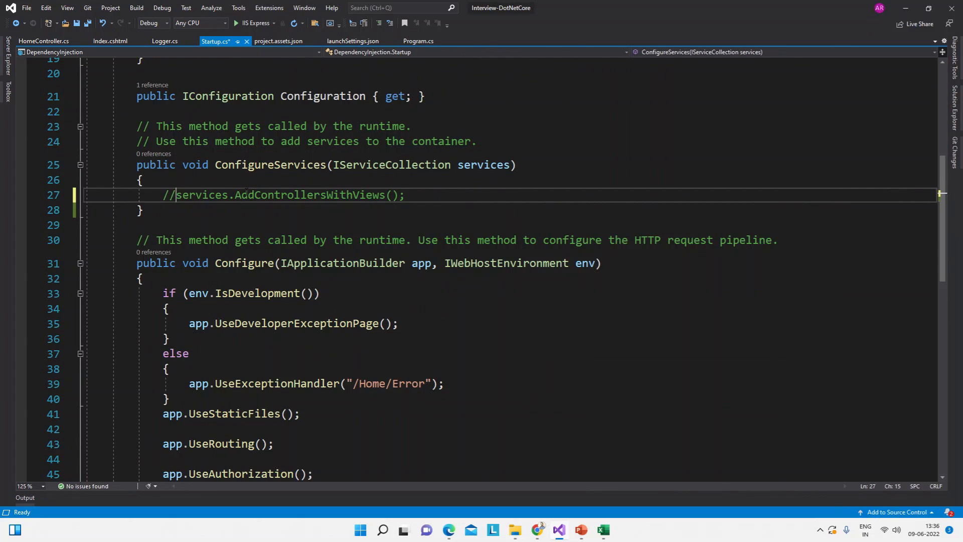
pyautogui.click(253, 23)
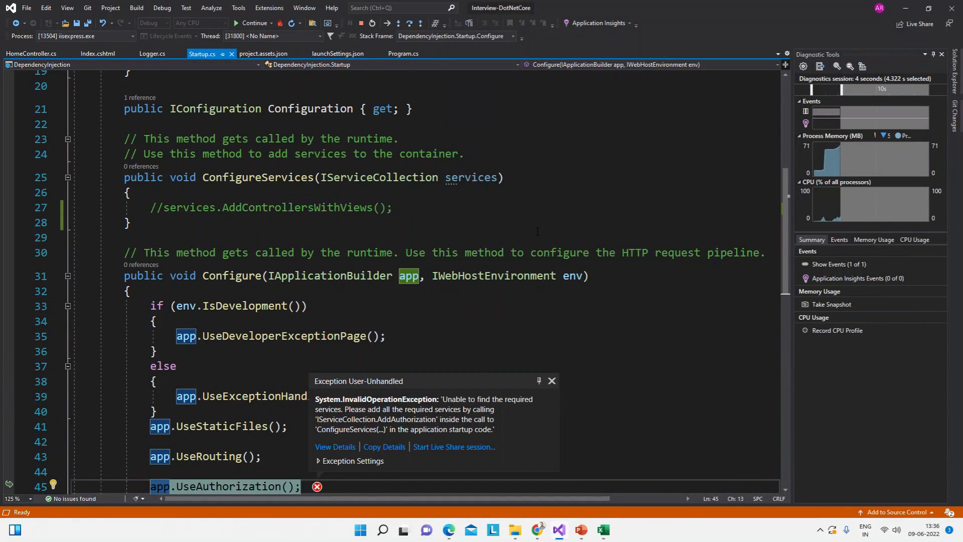
pyautogui.scroll(-1, 391, 301)
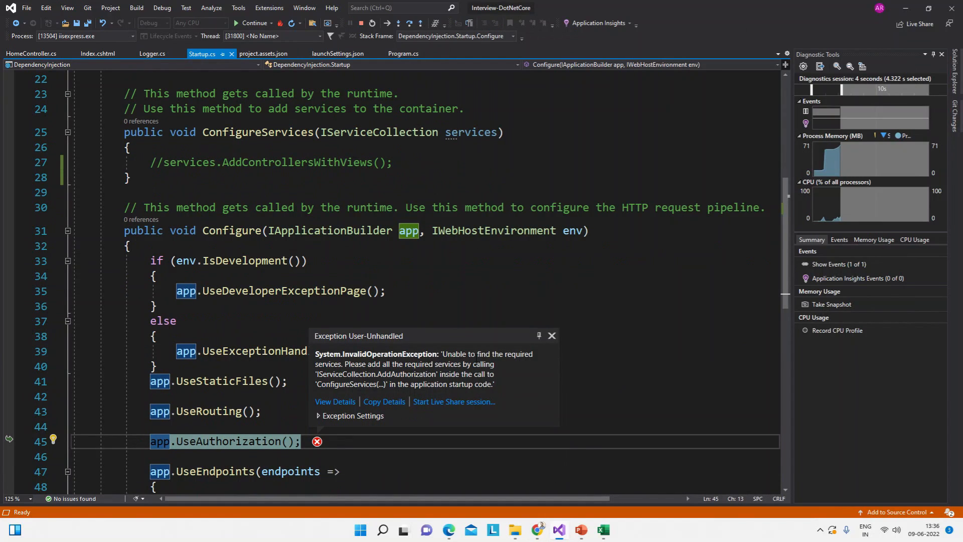
# - Highlight the InvalidOperationException message and ConfigureServices, then return to commented-out line 27
pyautogui.moveTo(443, 353)
pyautogui.mouseDown()
pyautogui.moveTo(484, 367)
pyautogui.moveTo(466, 375)
pyautogui.mouseUp()
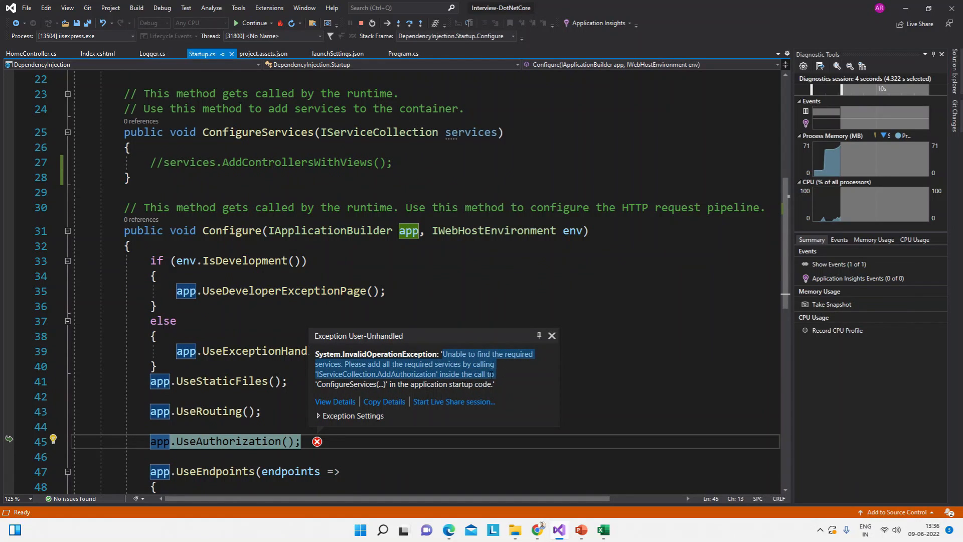
pyautogui.moveTo(470, 374); pyautogui.dragTo(497, 385)
pyautogui.doubleClick(347, 384)
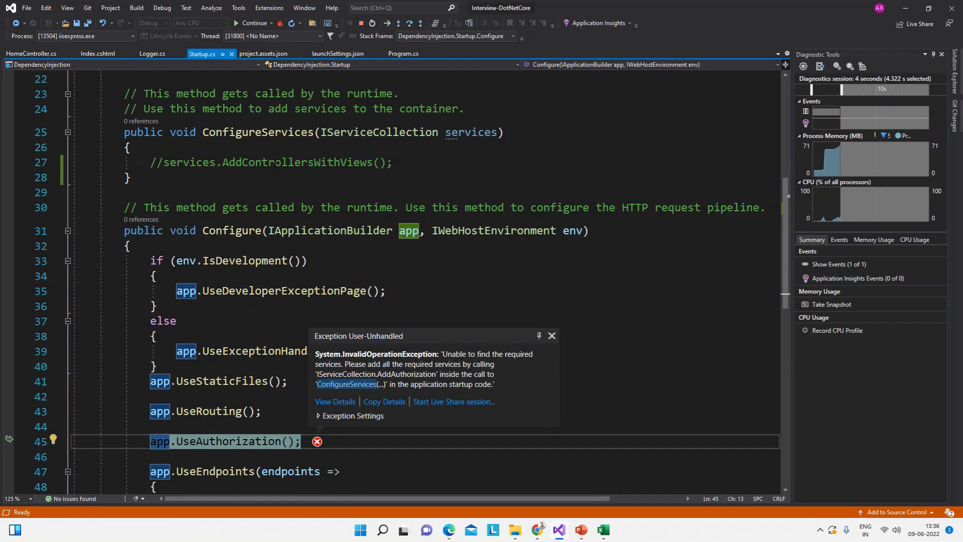
pyautogui.click(254, 132)
# - Place the caret at the end of the commented-out line 27 before returning to the slides
pyautogui.click(399, 163)
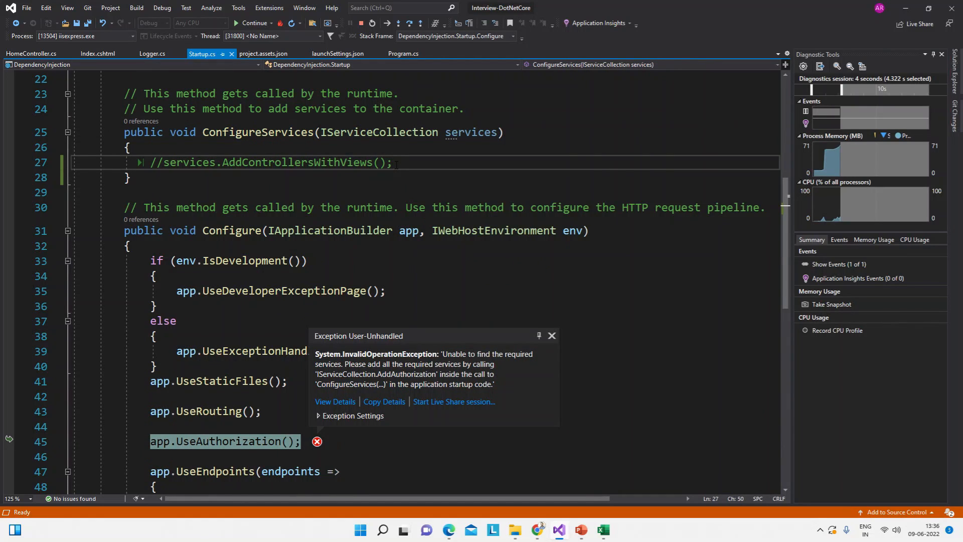